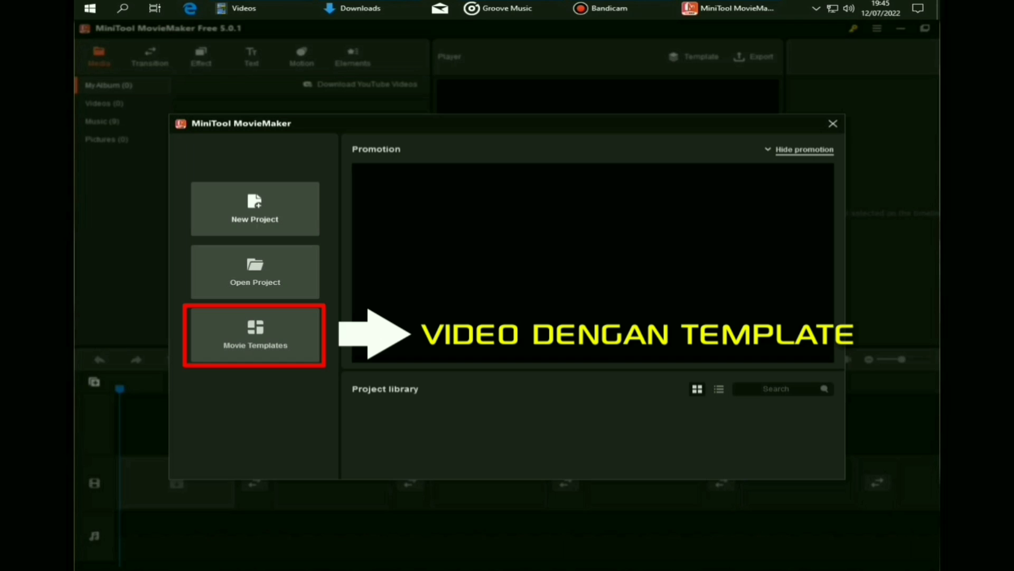
Start a new project, import the 'Story WA Ketika Marah & Kecewa' video and add it to the timeline.
click(256, 209)
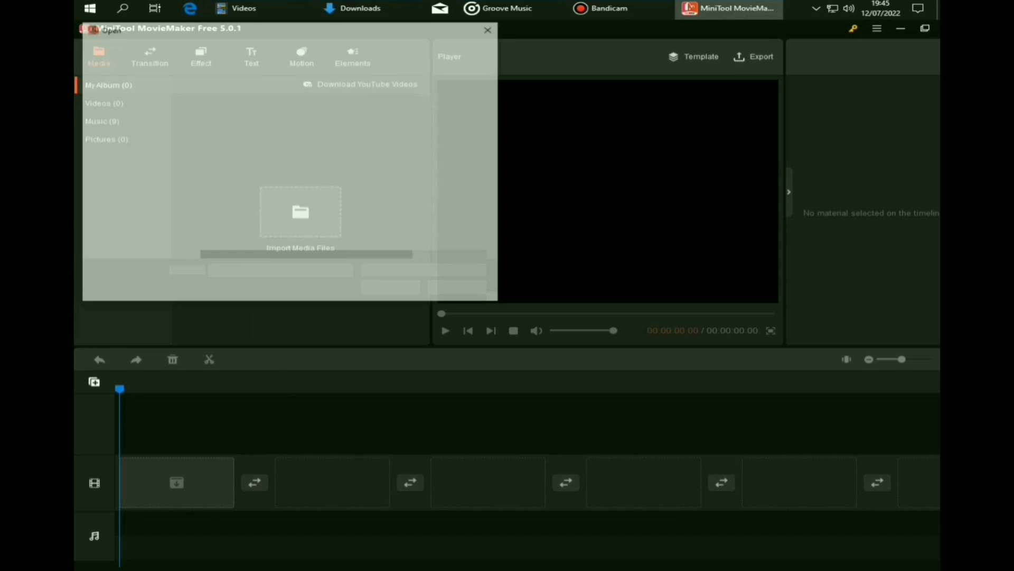
key(Return)
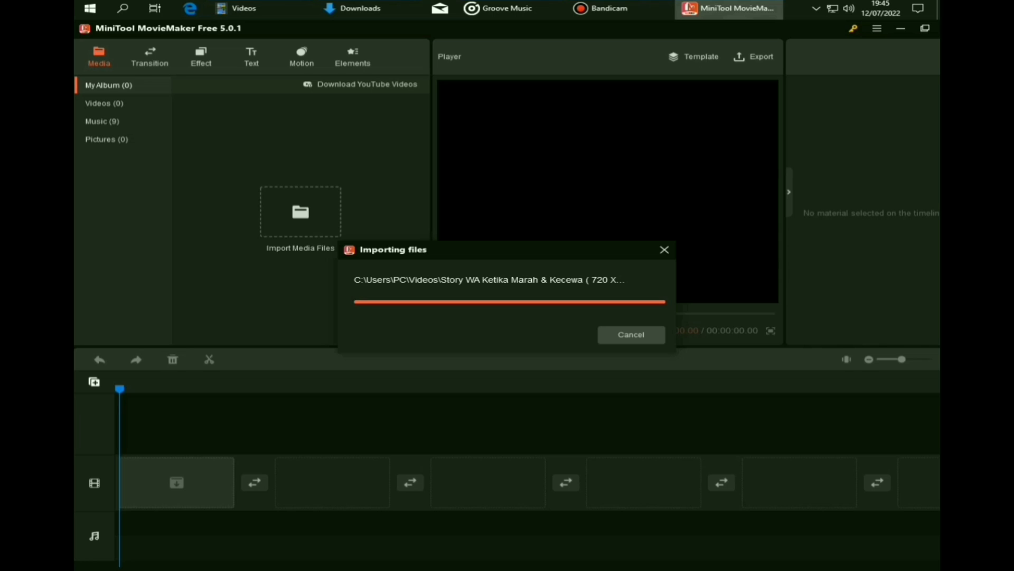
mouse_move(321, 122)
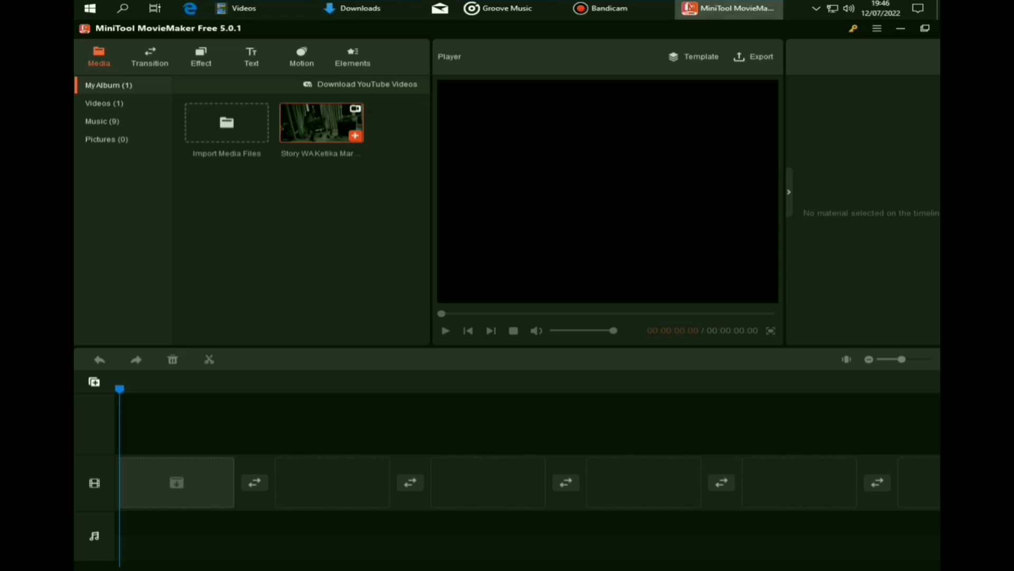
click(356, 136)
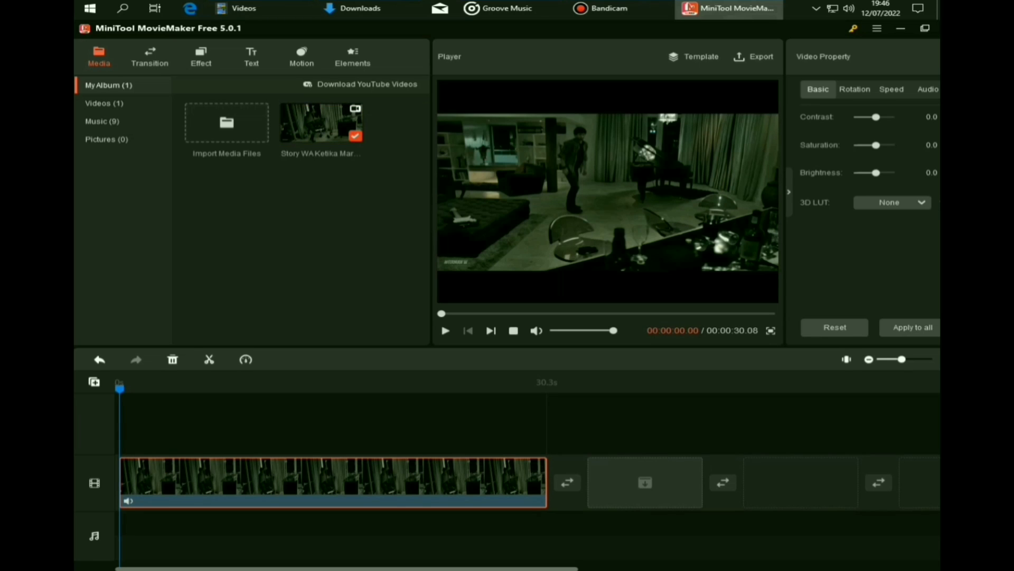
Play back the clip in the preview.
key(space)
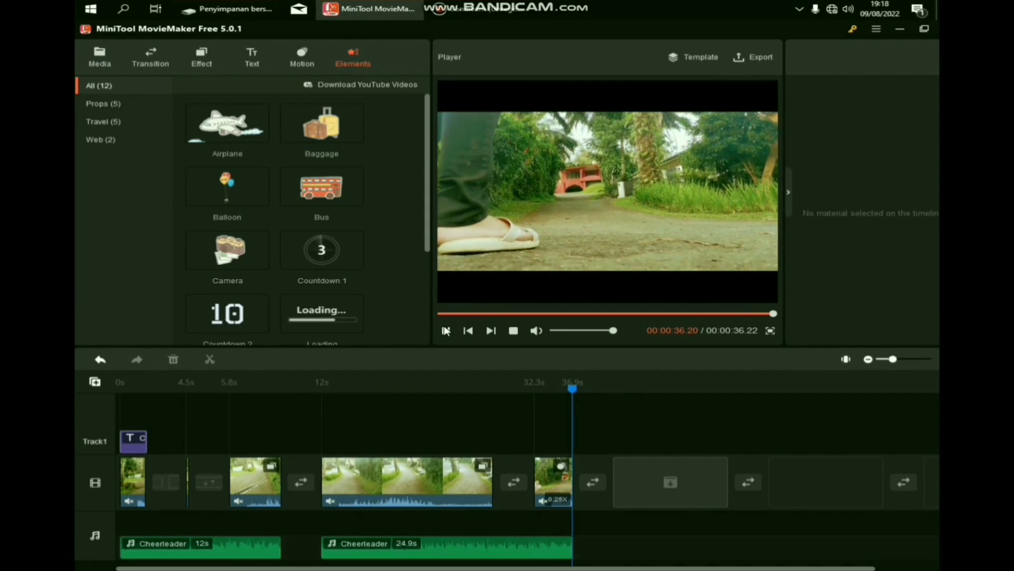
Set the export to PC with MP4 format and bring up its detailed Settings.
click(760, 57)
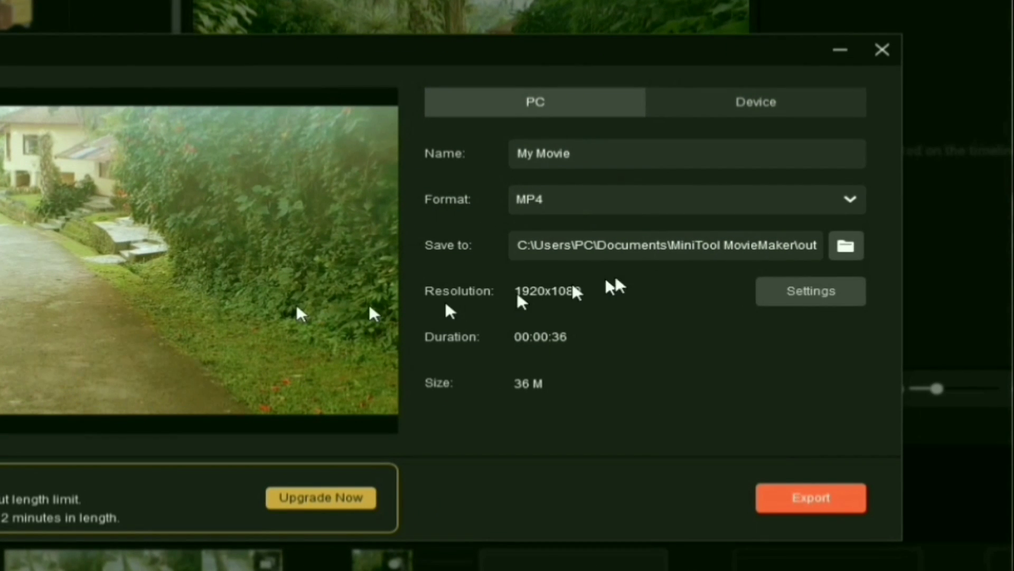
click(755, 106)
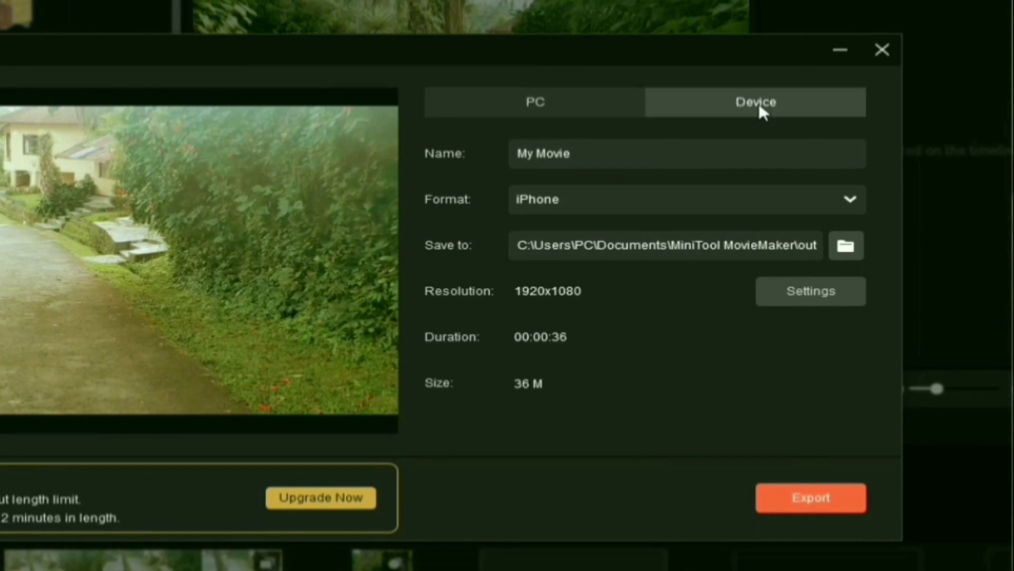
click(596, 107)
click(858, 203)
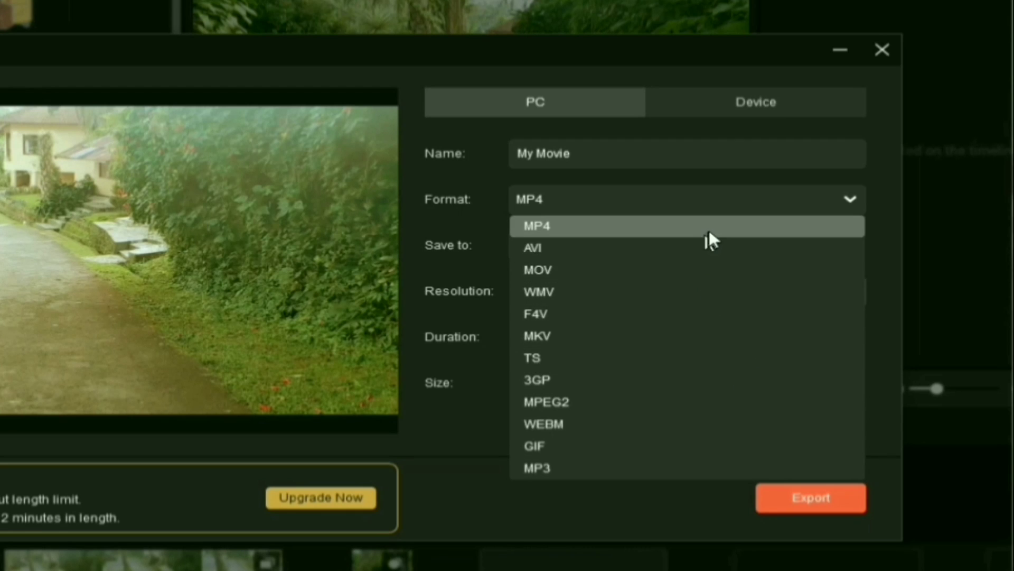
click(823, 206)
click(777, 289)
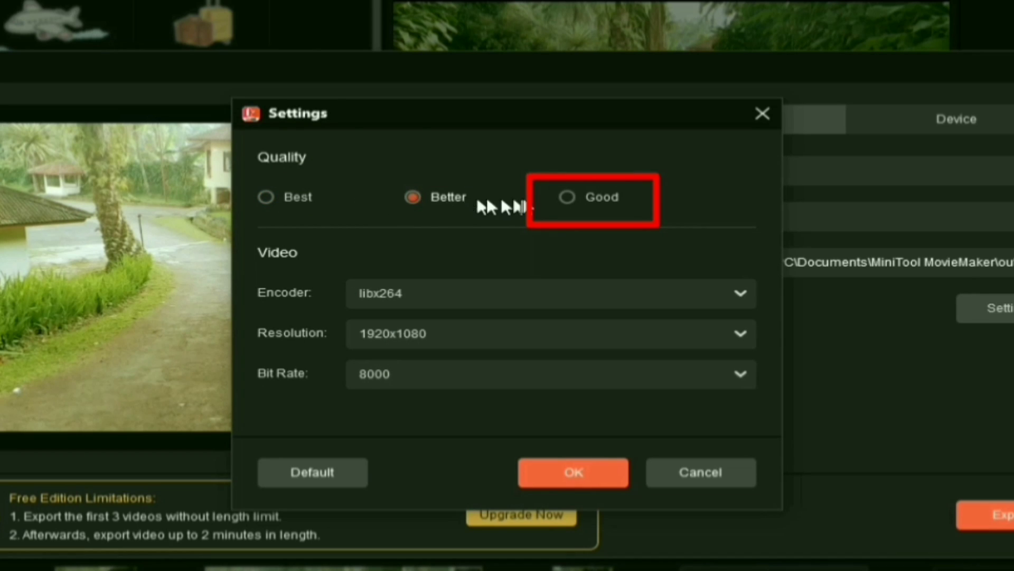
Keep 1920x1080 resolution, set the bit rate to 10000, and apply the settings.
click(738, 338)
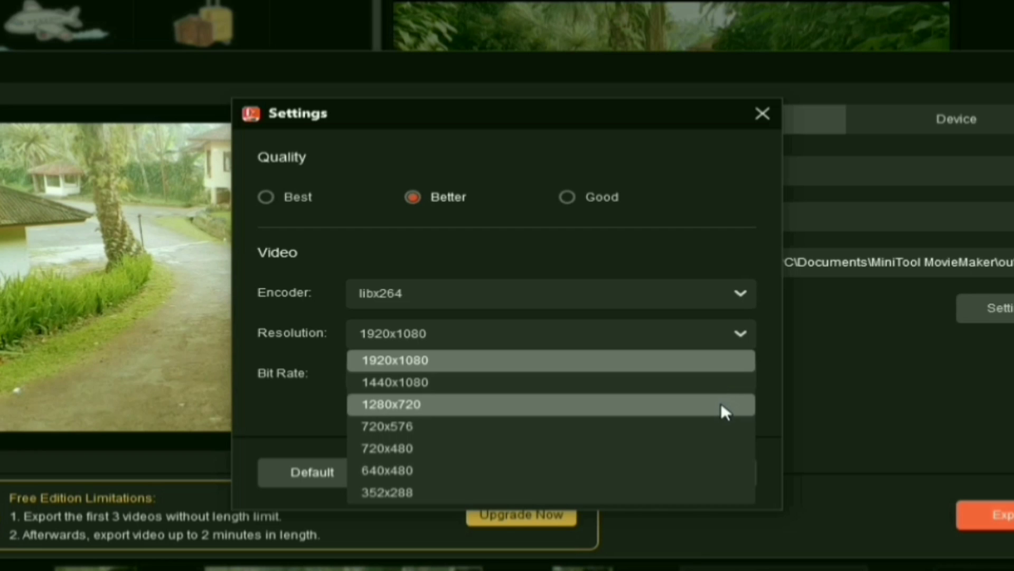
click(718, 344)
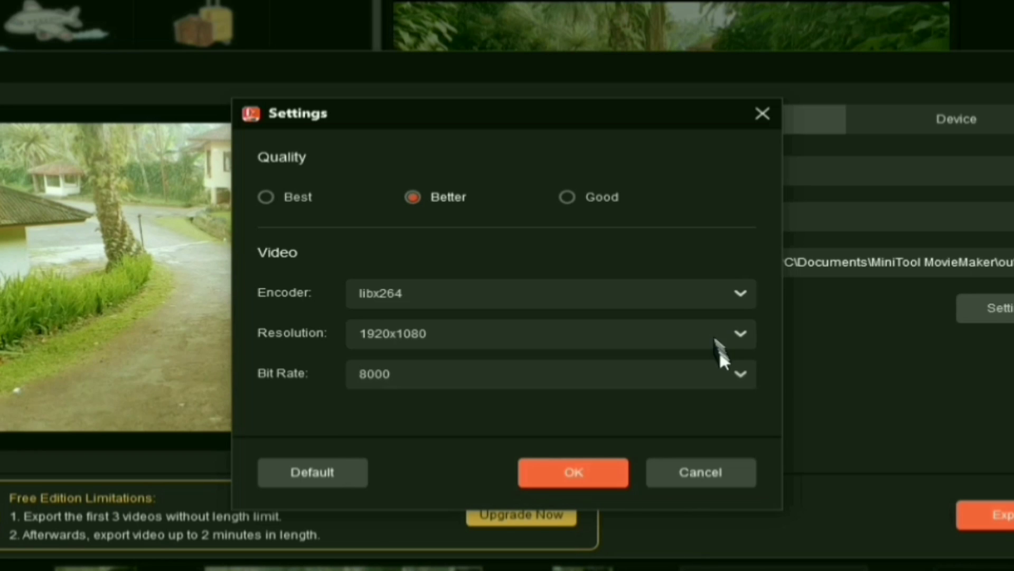
click(738, 375)
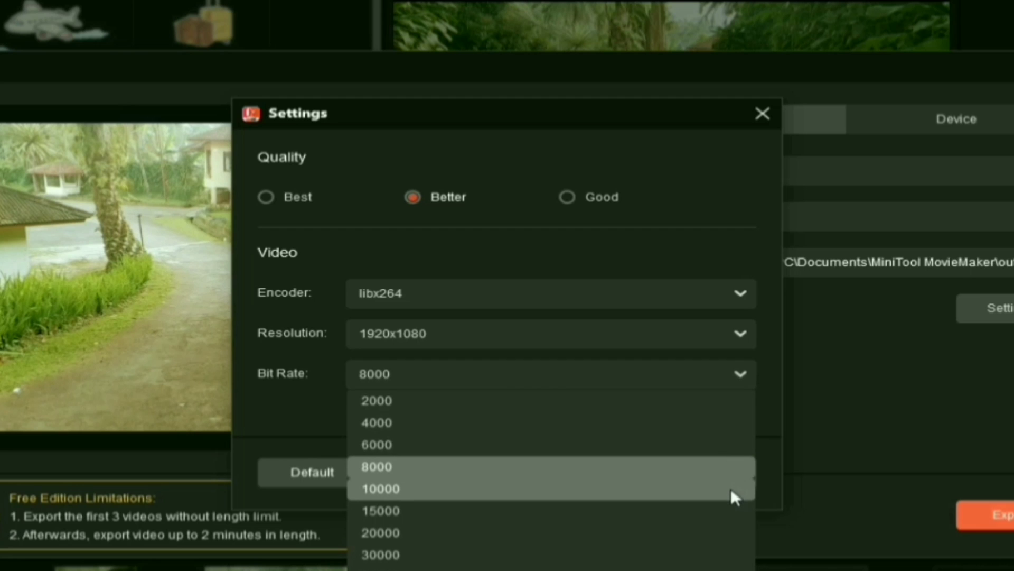
click(731, 487)
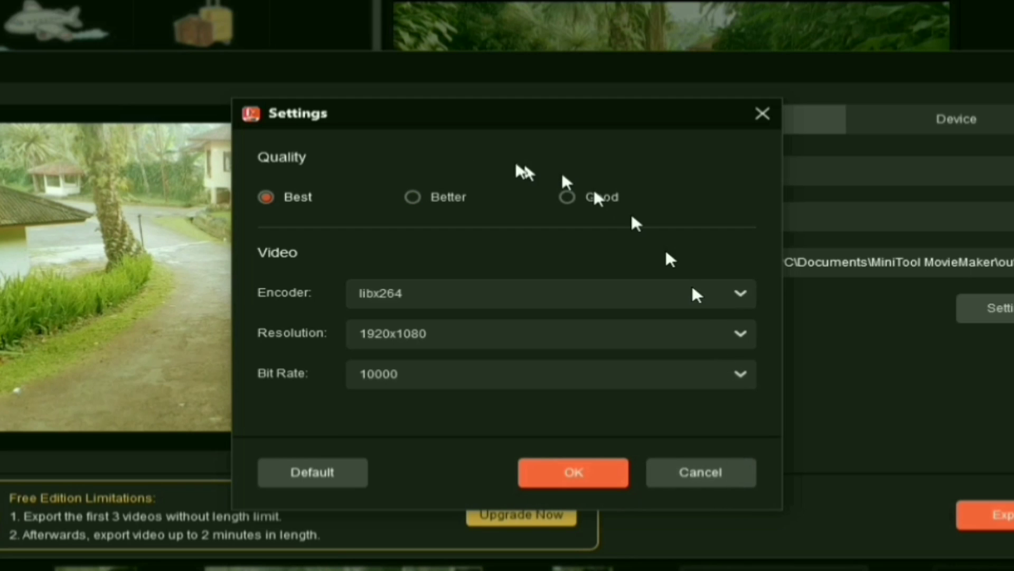
click(559, 474)
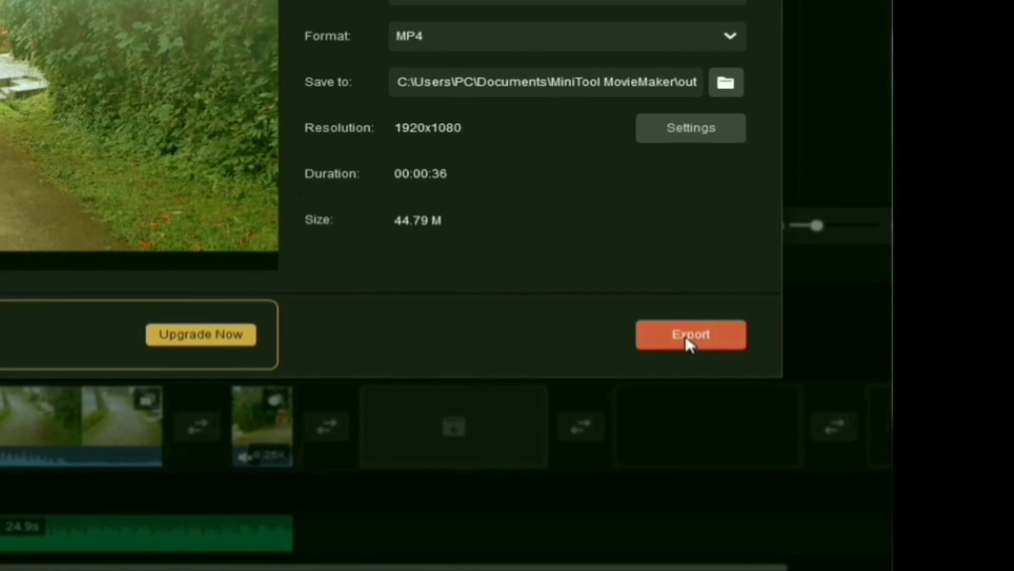
Export the movie and, once it finishes, use Find Target to locate the saved file.
click(811, 405)
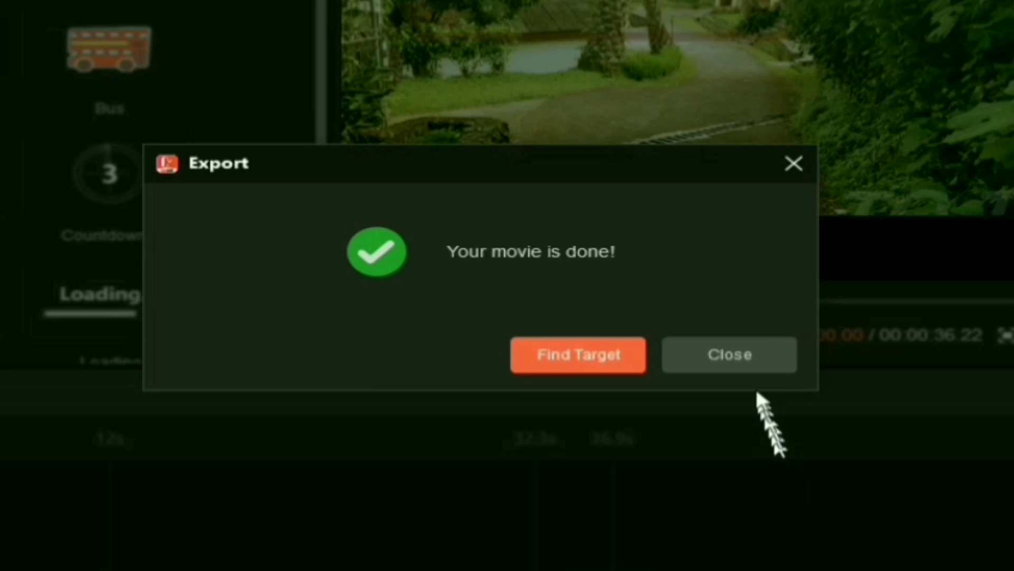
click(592, 346)
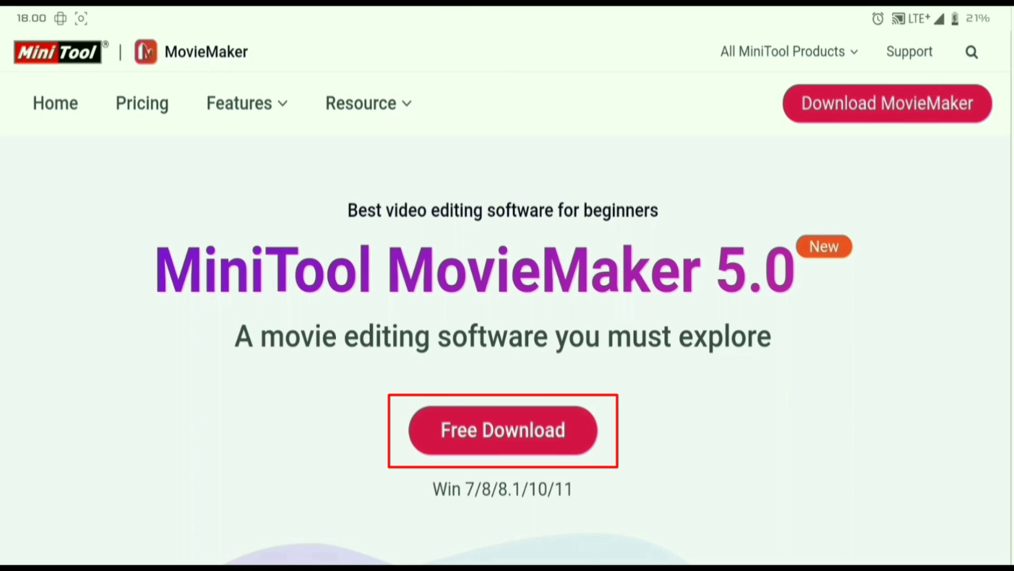
scroll(507, 317, down, 5)
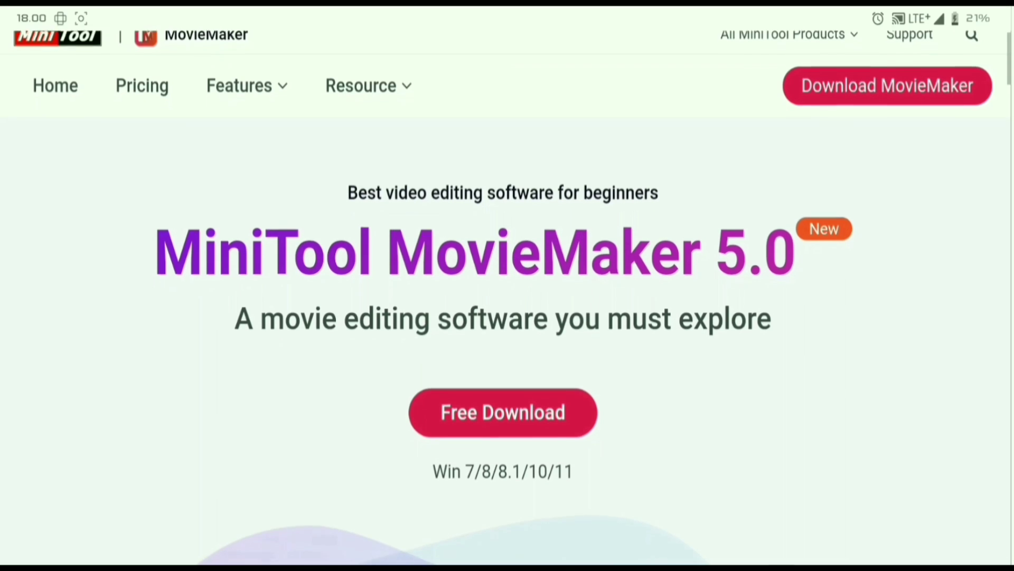
scroll(508, 317, down, 10)
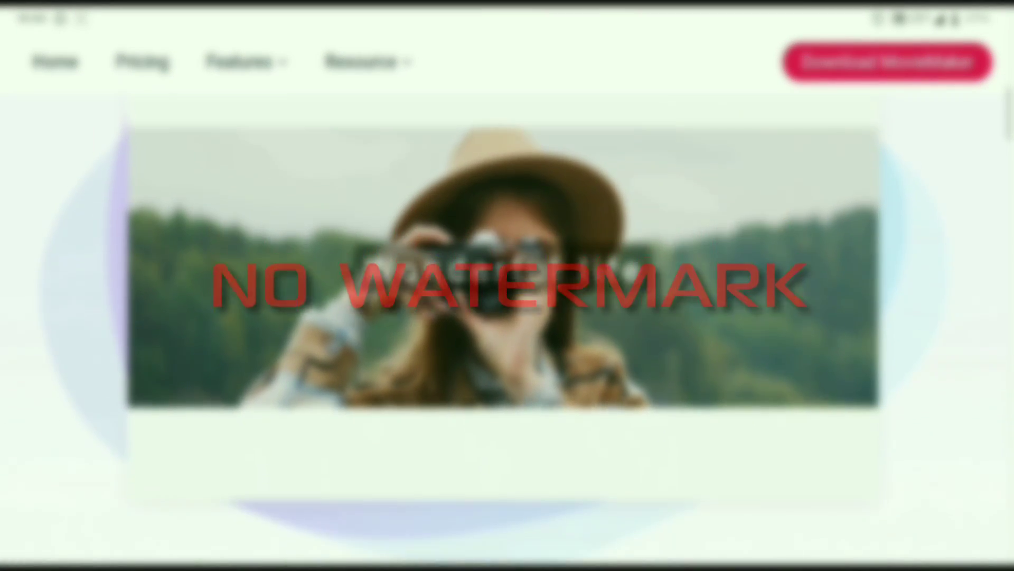
scroll(507, 317, down, 7)
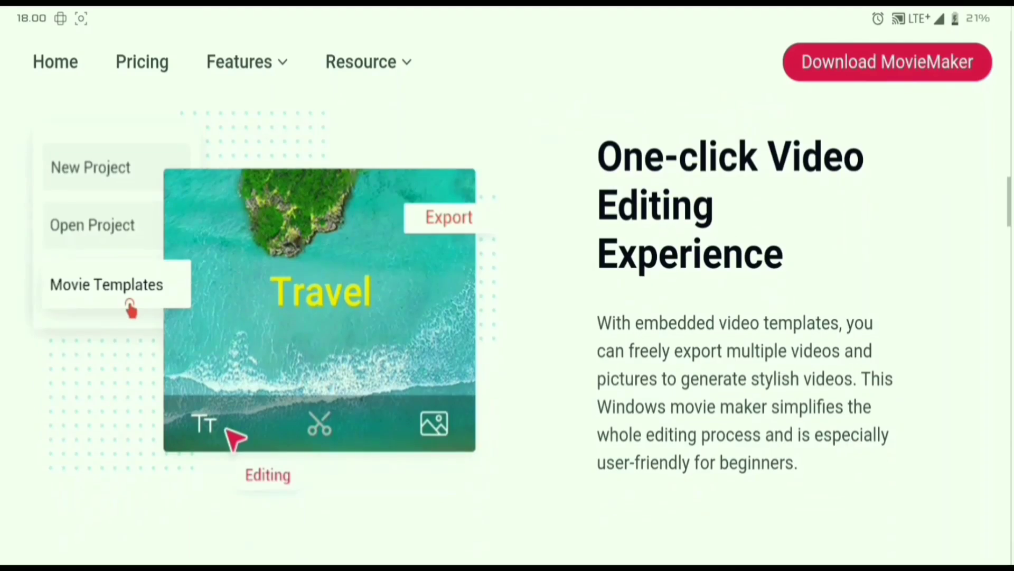
scroll(507, 317, down, 8)
scroll(508, 316, down, 9)
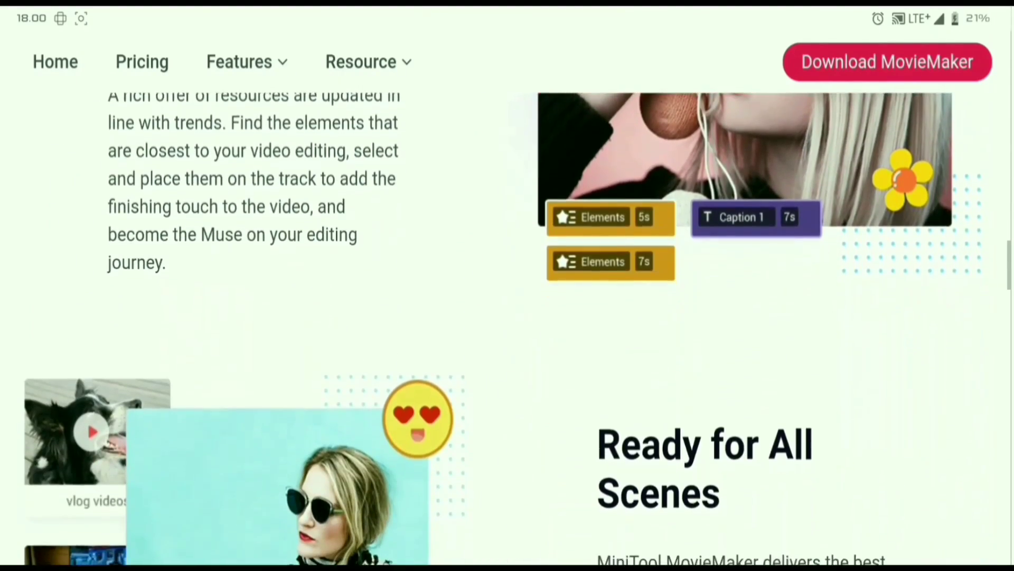
scroll(507, 317, down, 8)
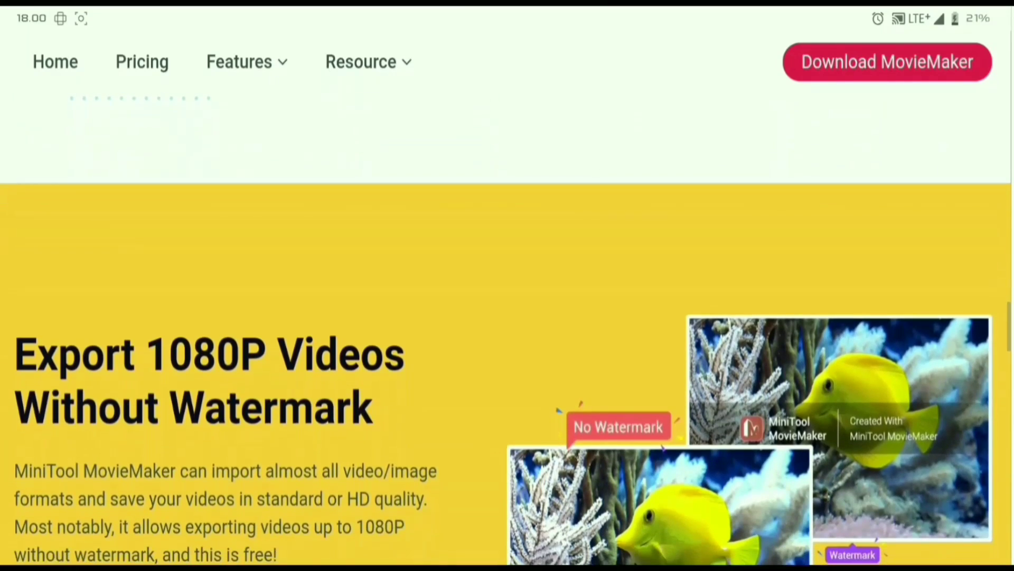
scroll(507, 317, down, 9)
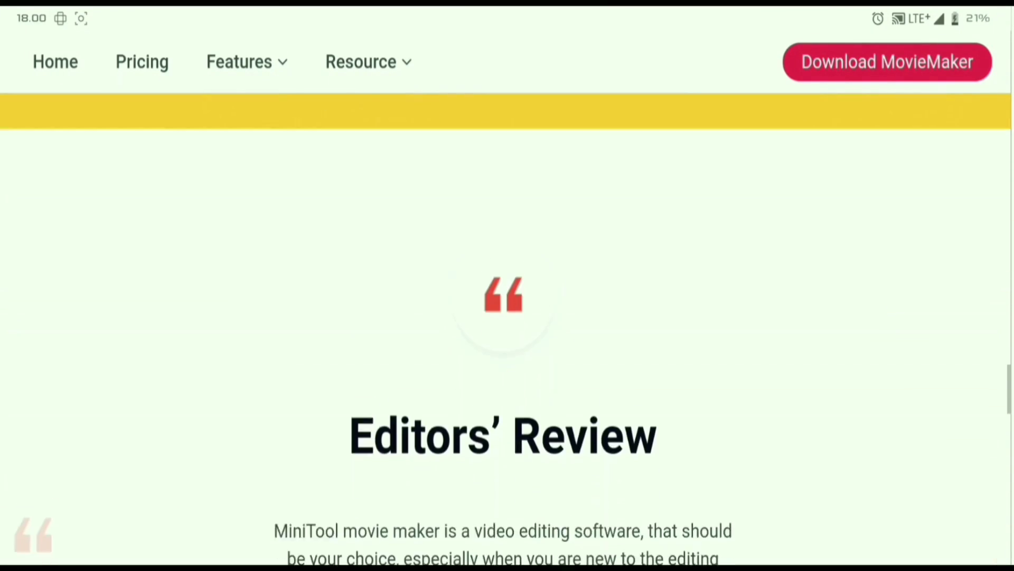
scroll(507, 317, down, 5)
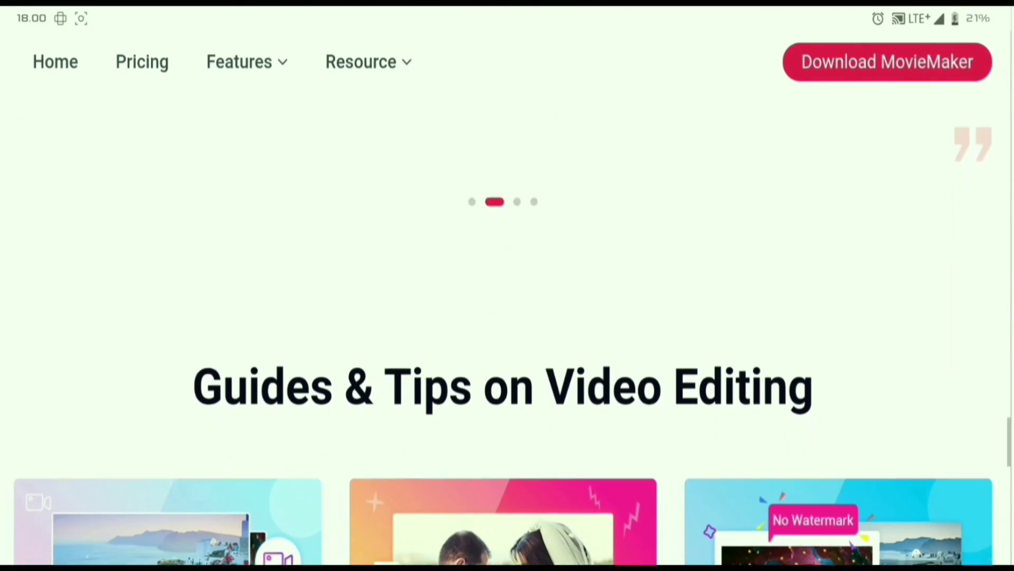
scroll(508, 317, down, 10)
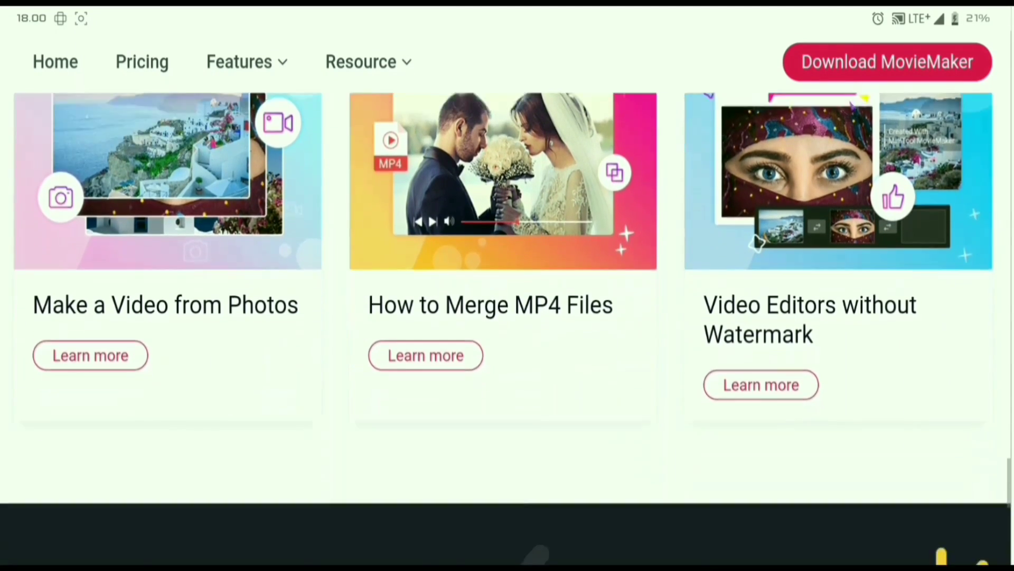
scroll(507, 317, down, 2)
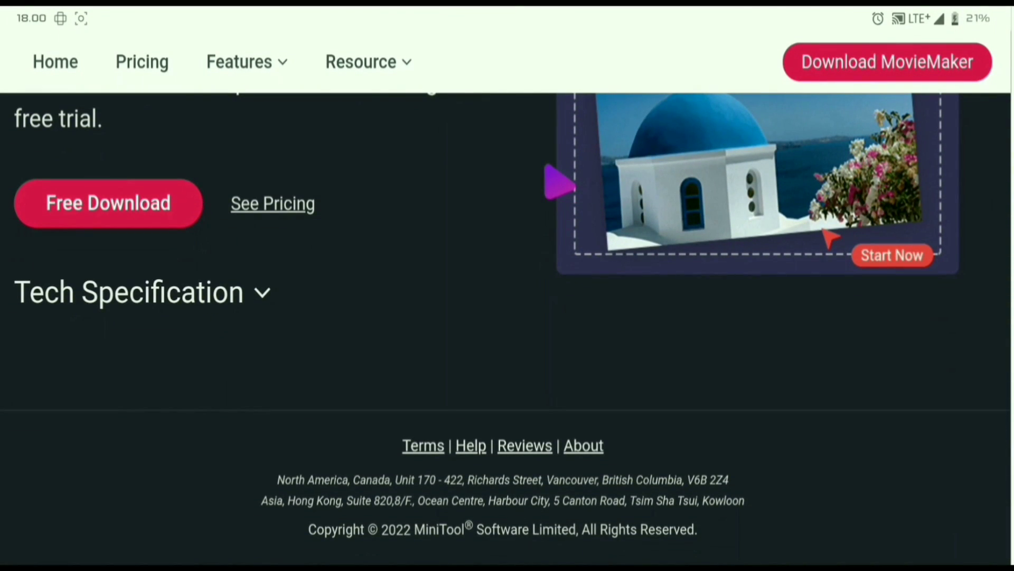
scroll(507, 317, up, 20)
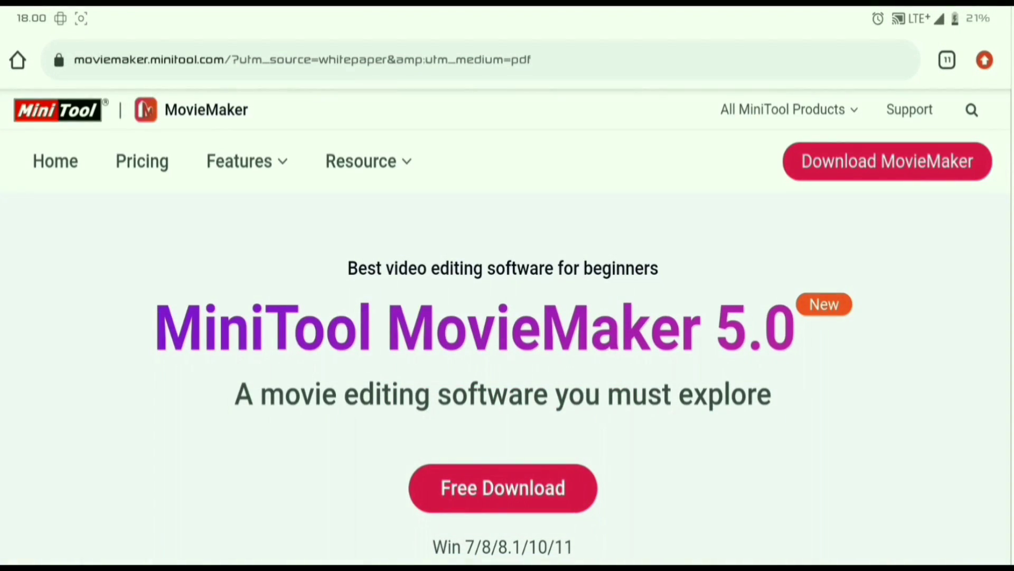
scroll(507, 317, down, 3)
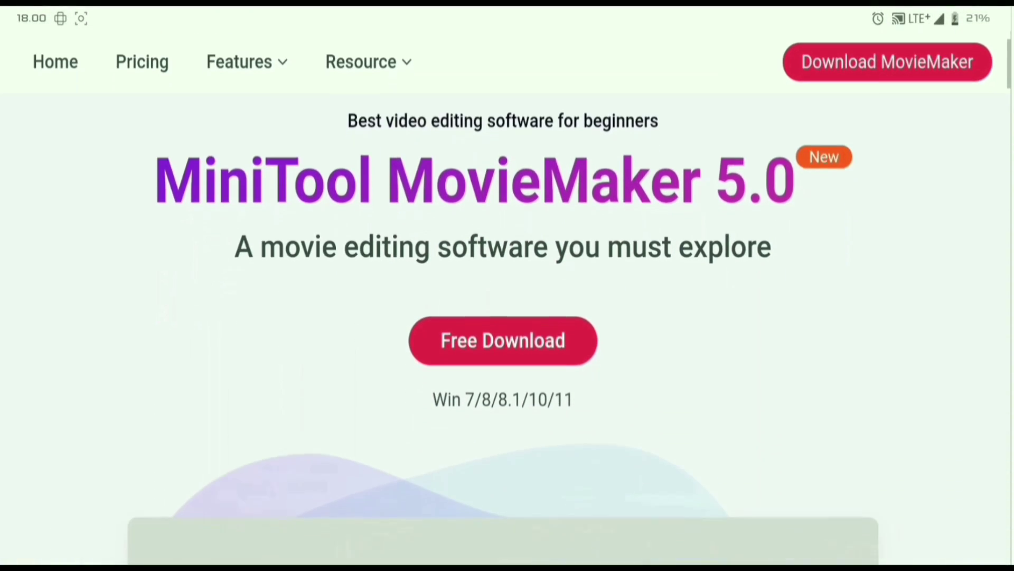
scroll(507, 317, down, 5)
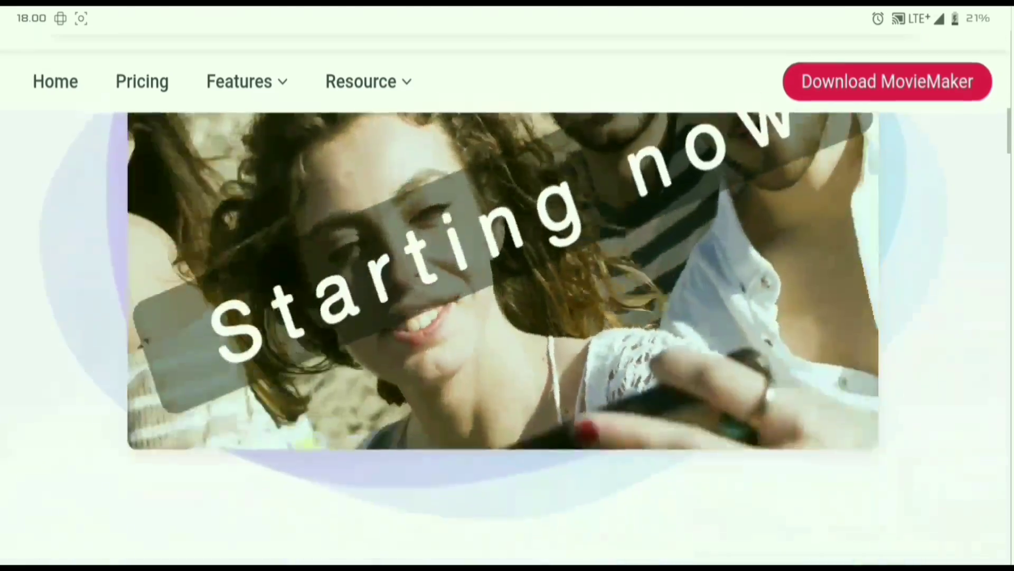